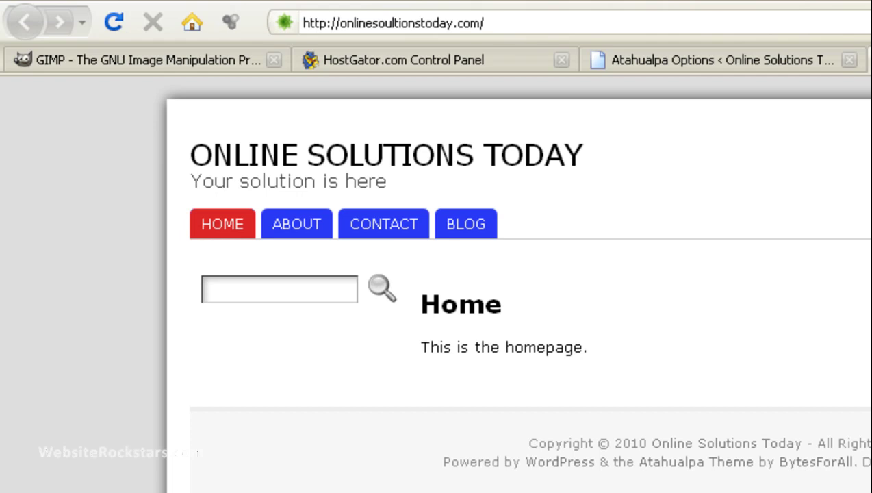
- Visit the GIMP website, and examine the Atahualpa theme's layout width and header image settings
{"action": "left_click", "coordinate": [150, 62]}
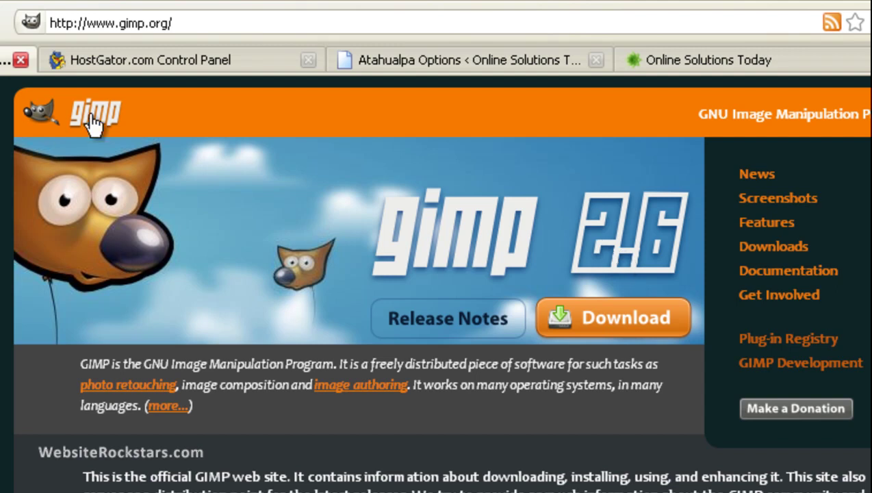
{"action": "left_click", "coordinate": [428, 69]}
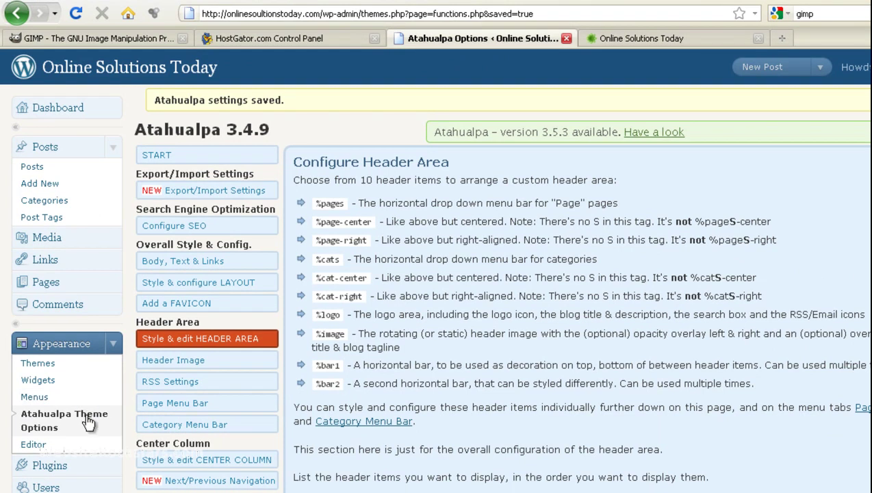
{"action": "left_click", "coordinate": [246, 283]}
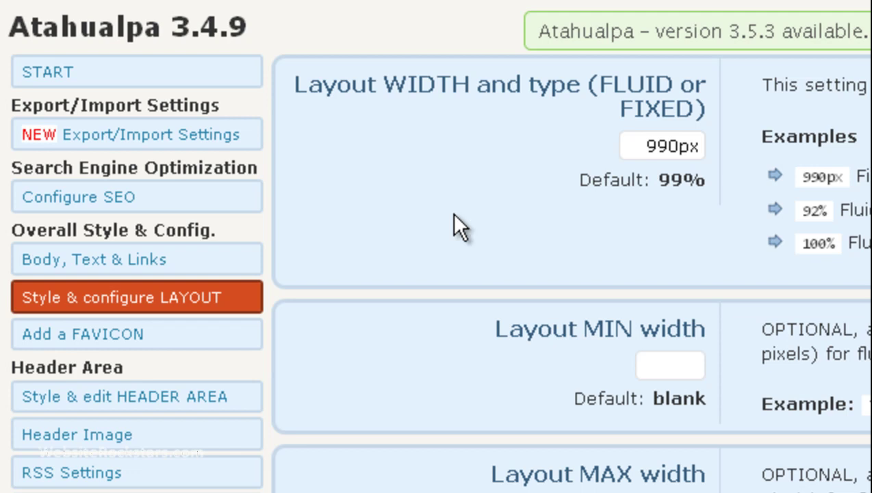
{"action": "scroll", "coordinate": [454, 215], "scroll_direction": "down", "scroll_amount": 2}
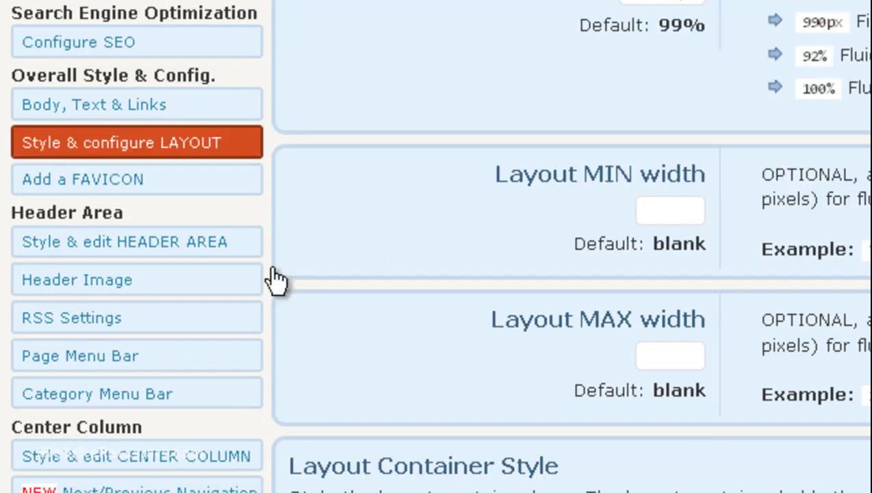
{"action": "left_click", "coordinate": [230, 283]}
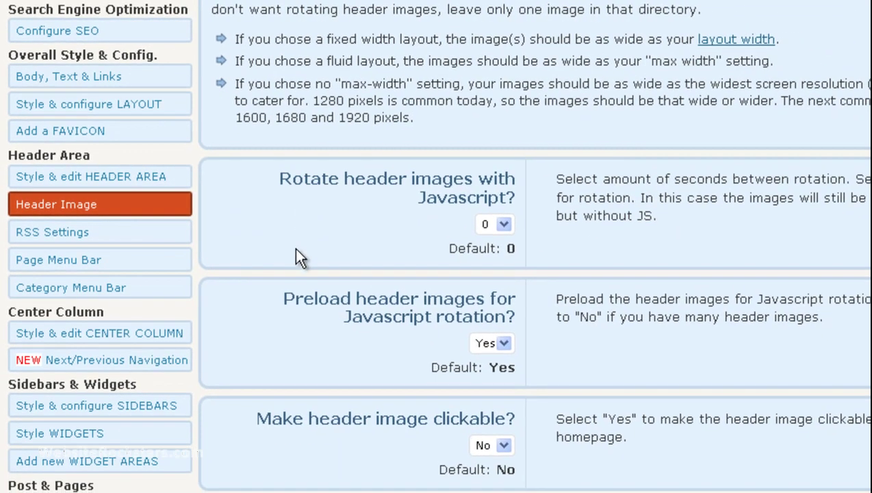
{"action": "scroll", "coordinate": [296, 328], "scroll_direction": "down", "scroll_amount": 5}
{"action": "scroll", "coordinate": [296, 328], "scroll_direction": "down", "scroll_amount": 5}
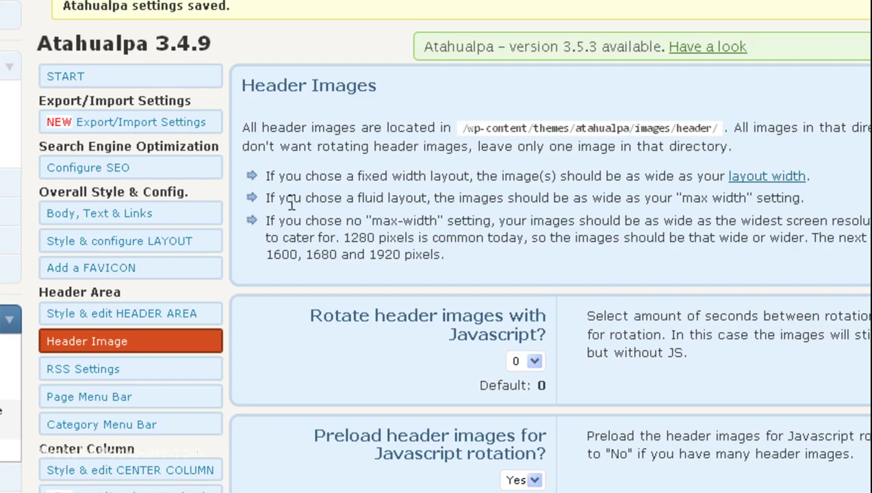
- Add %image after %bar1 in the theme's header area items and save the settings
{"action": "left_click", "coordinate": [203, 313]}
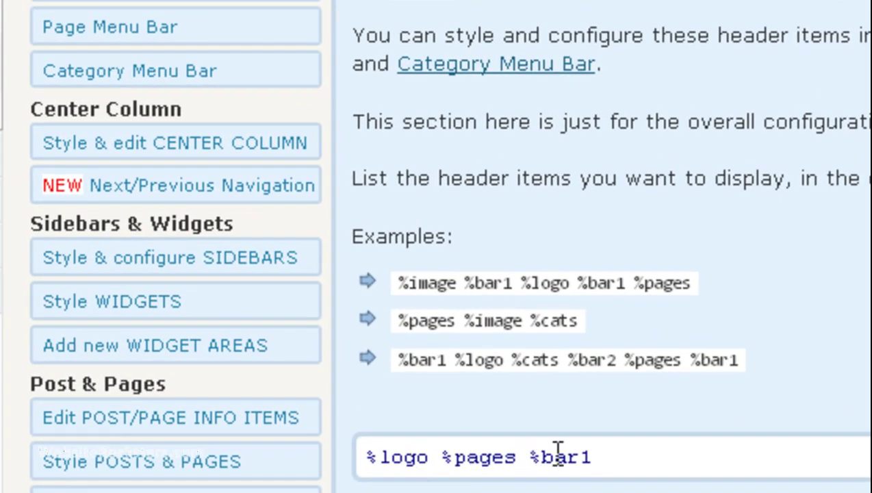
{"action": "left_click", "coordinate": [644, 456]}
{"action": "type", "text": "%image"}
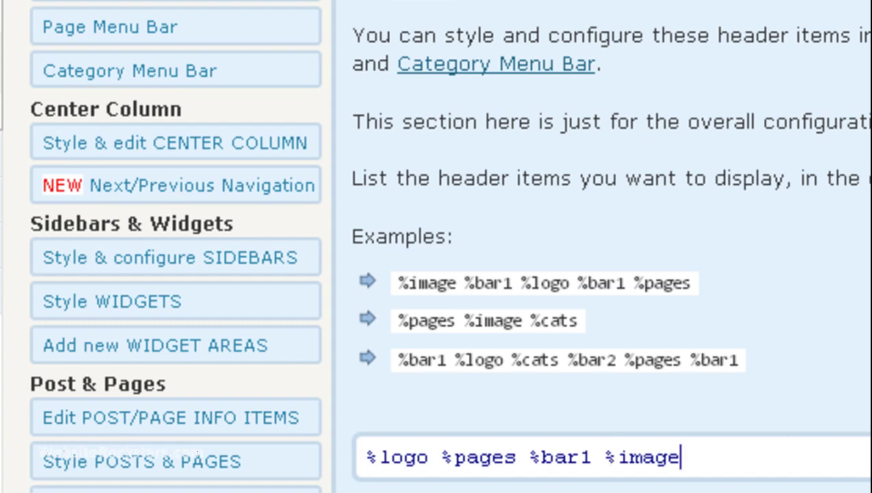
{"action": "scroll", "coordinate": [436, 247], "scroll_direction": "down", "scroll_amount": 15}
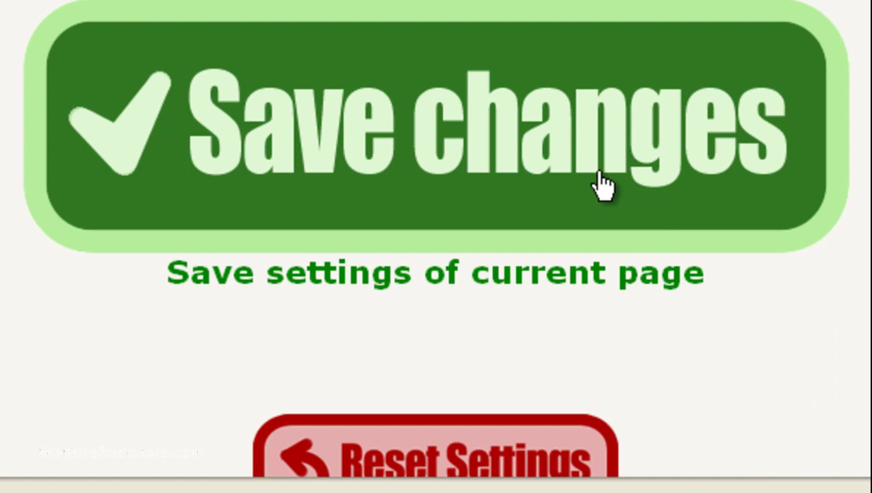
{"action": "left_click", "coordinate": [599, 184]}
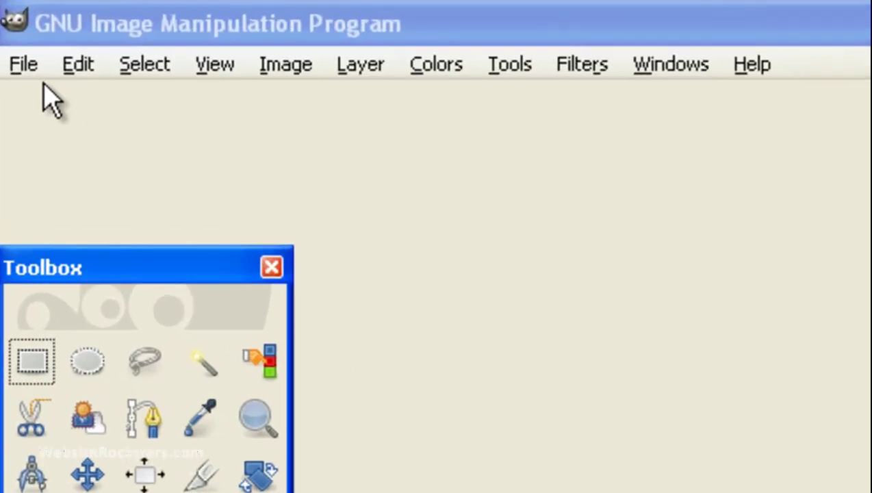
- Switch to GIMP and open IMG_1784.JPG from the Desktop folder
{"action": "left_click", "coordinate": [32, 72]}
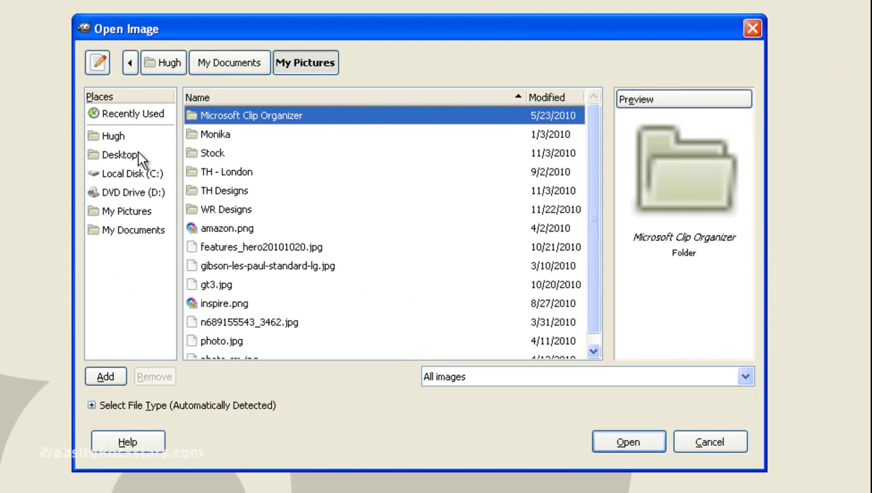
{"action": "left_click", "coordinate": [136, 156]}
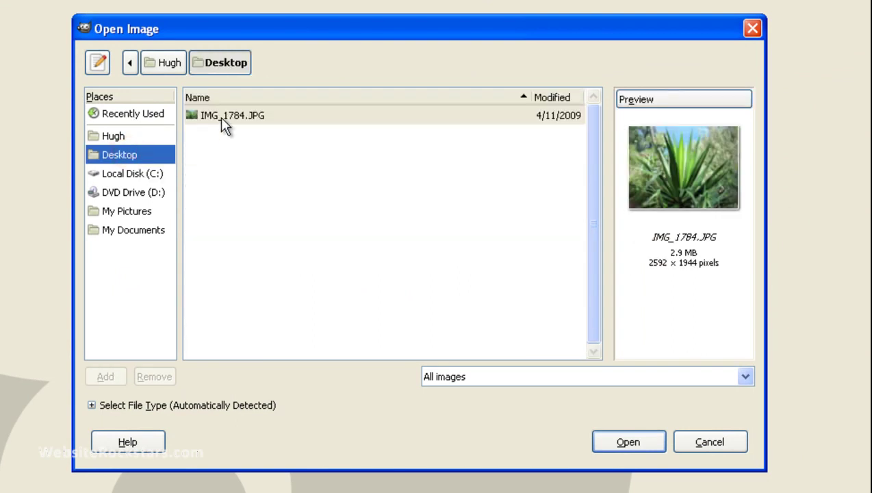
{"action": "double_click", "coordinate": [221, 117]}
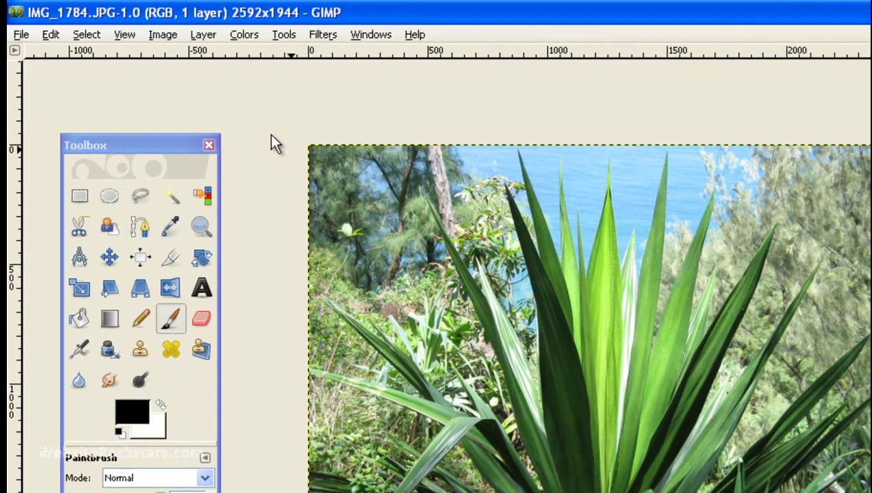
- Scale the image to a width of 990 pixels, keeping its proportions
{"action": "left_click", "coordinate": [20, 32]}
{"action": "mouse_move", "coordinate": [209, 47]}
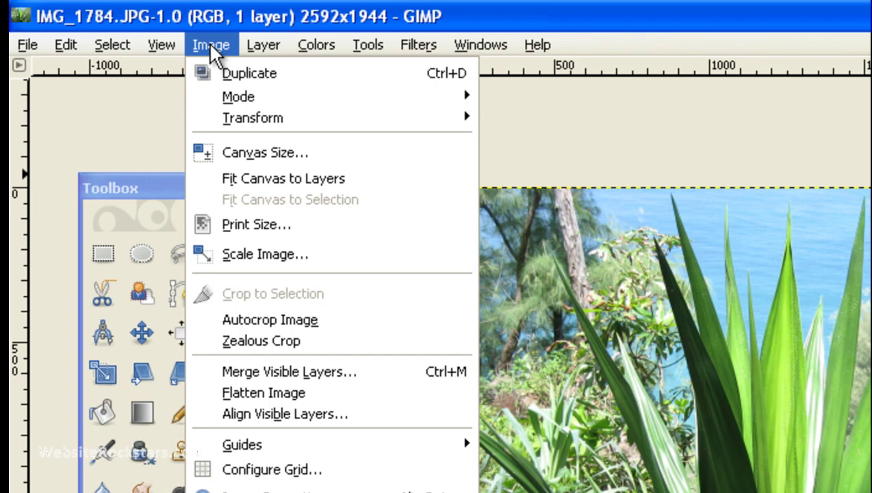
{"action": "left_click", "coordinate": [270, 249]}
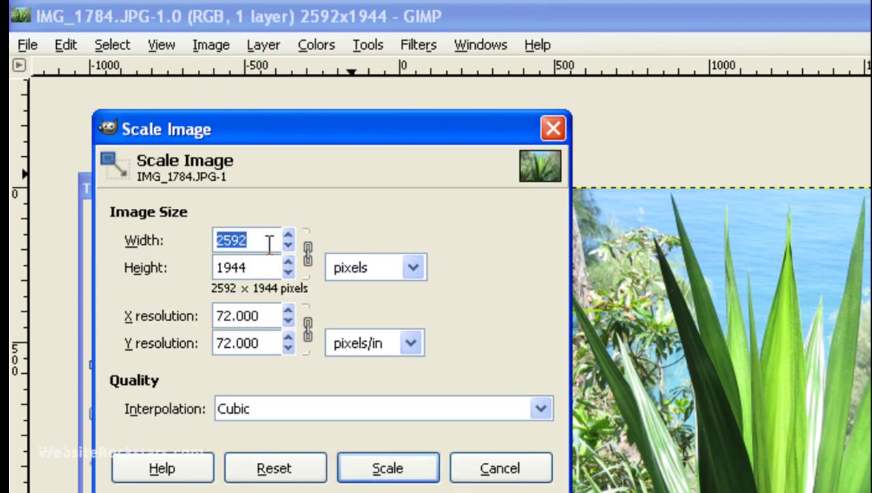
{"action": "type", "text": "990"}
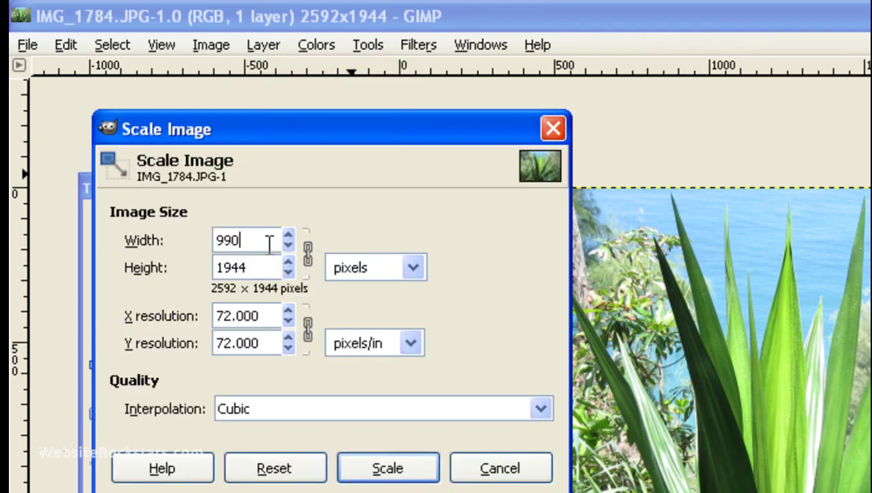
{"action": "left_click", "coordinate": [255, 266]}
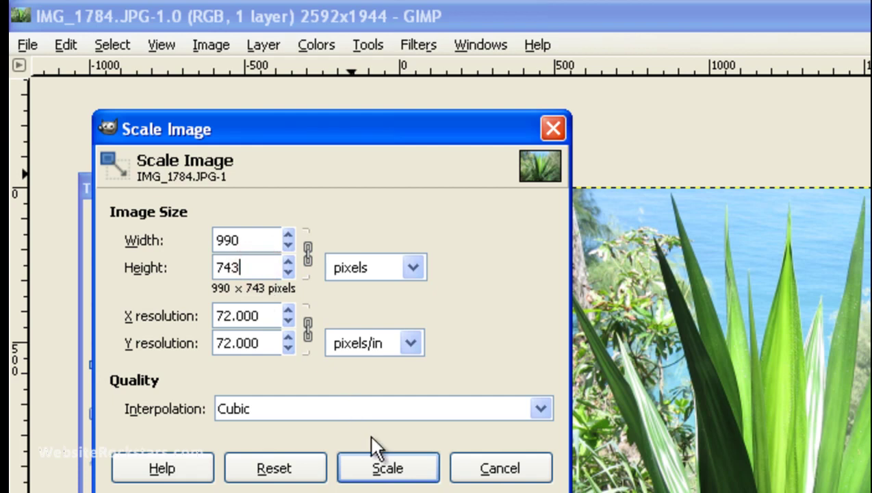
{"action": "left_click", "coordinate": [387, 471]}
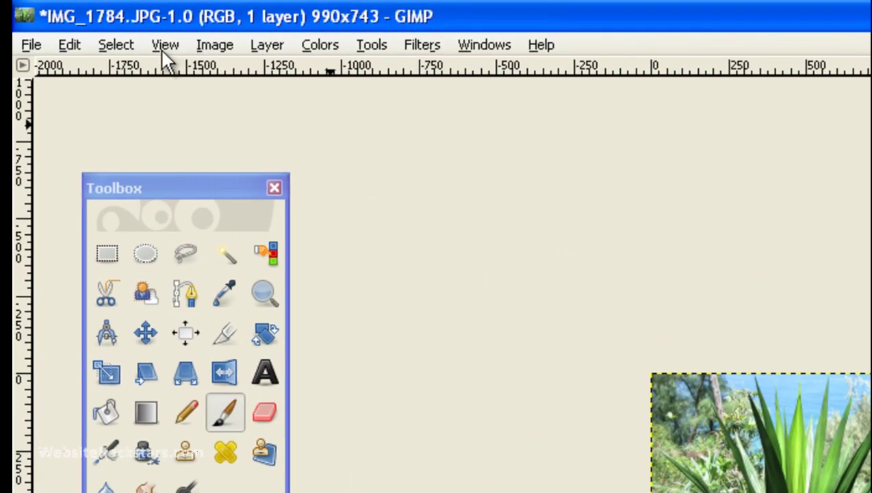
- View the scaled image at 100% zoom and at 50% zoom
{"action": "left_click", "coordinate": [161, 46]}
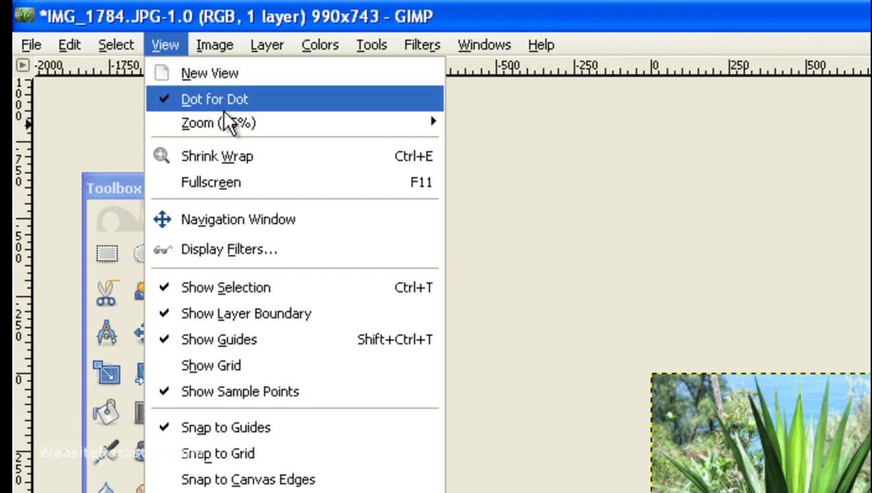
{"action": "mouse_move", "coordinate": [273, 125]}
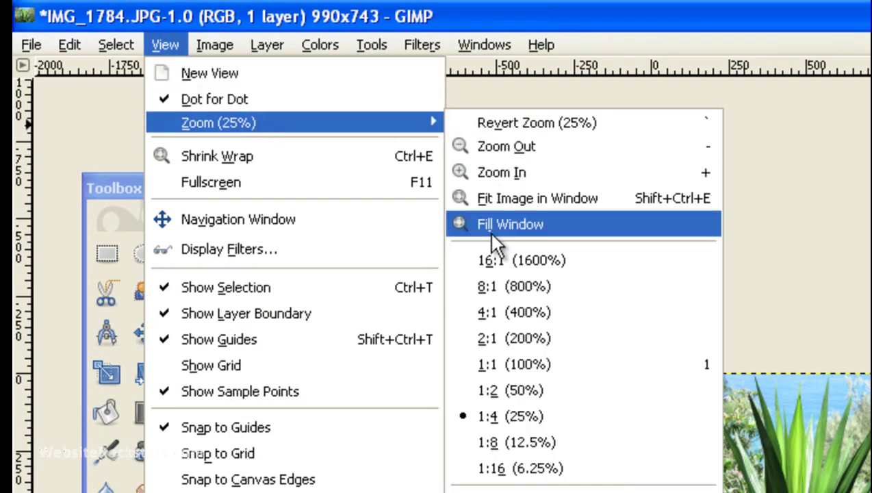
{"action": "left_click", "coordinate": [525, 369]}
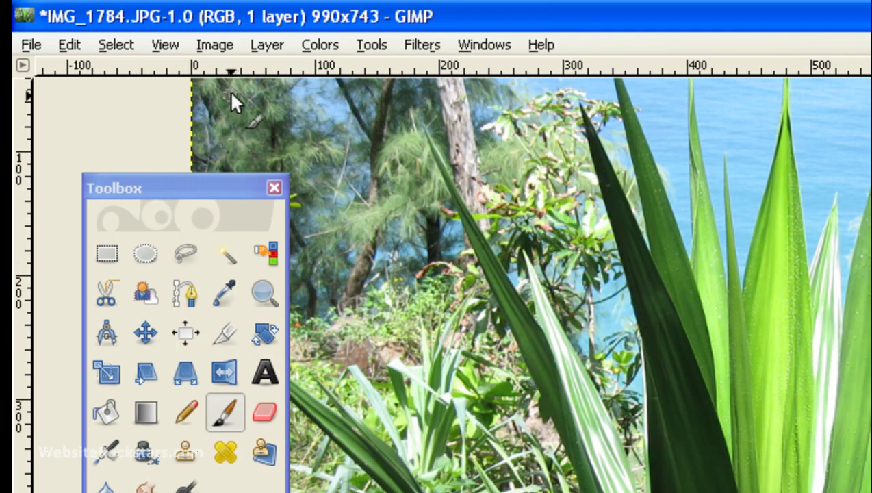
{"action": "left_click", "coordinate": [178, 44]}
{"action": "mouse_move", "coordinate": [215, 45]}
{"action": "mouse_move", "coordinate": [171, 46]}
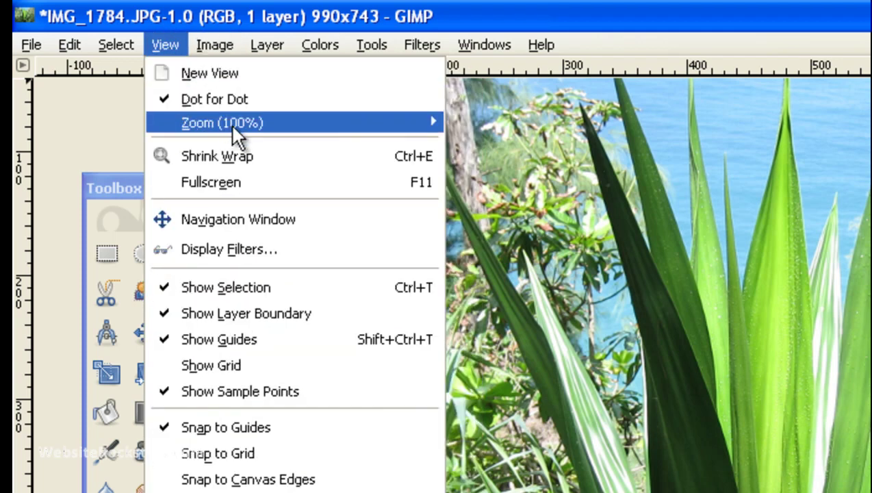
{"action": "mouse_move", "coordinate": [382, 124]}
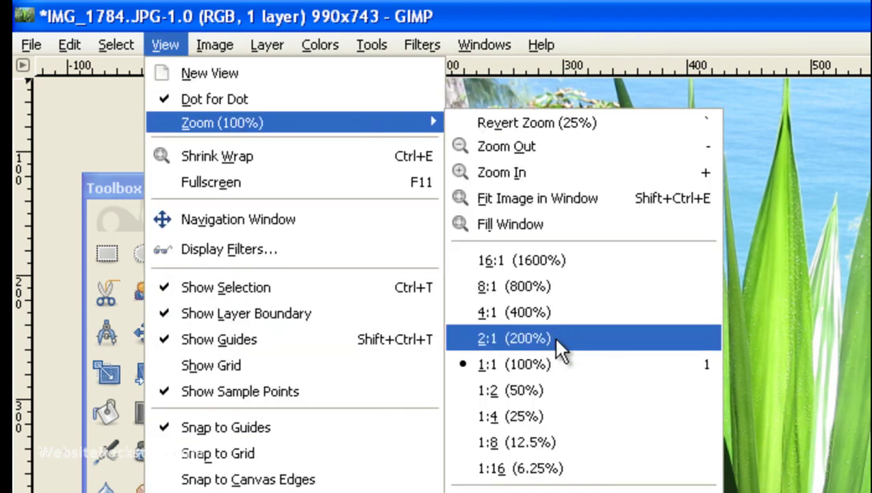
{"action": "left_click", "coordinate": [556, 382]}
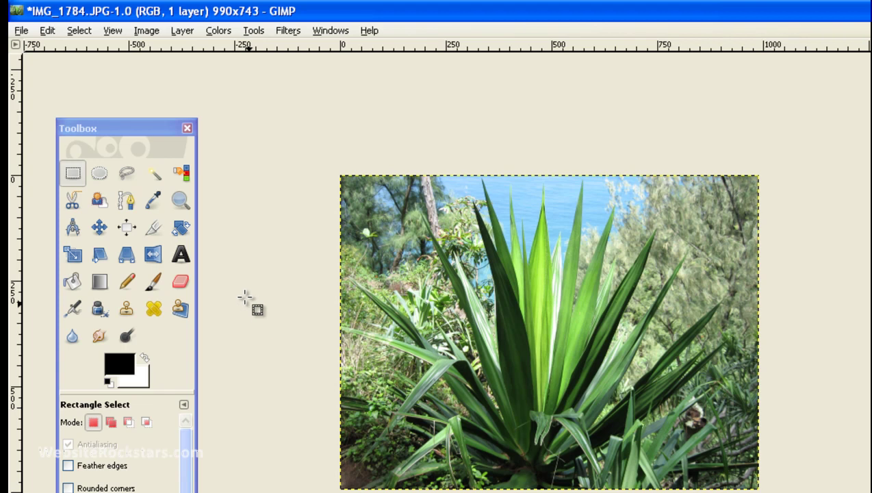
- Crop the canvas to 990 × 150 pixels with proportions unlinked, shifting the image to a Y offset of about -86 pixels
{"action": "left_click", "coordinate": [148, 32]}
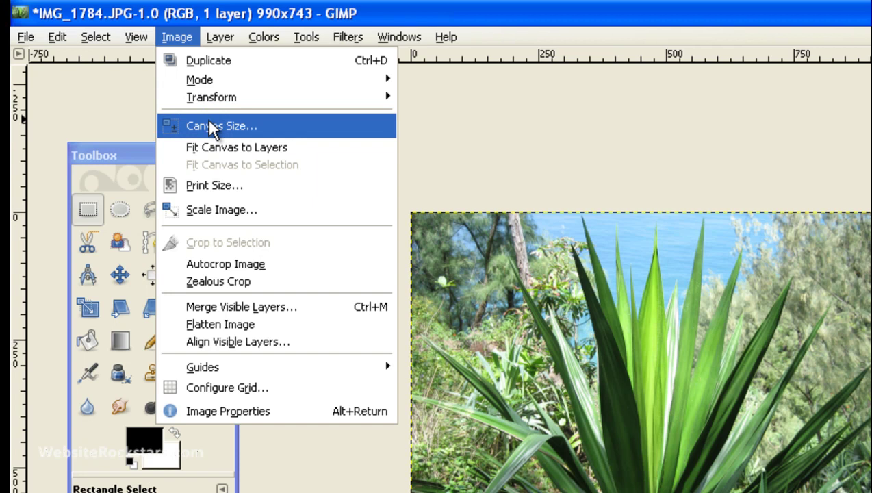
{"action": "left_click", "coordinate": [212, 127]}
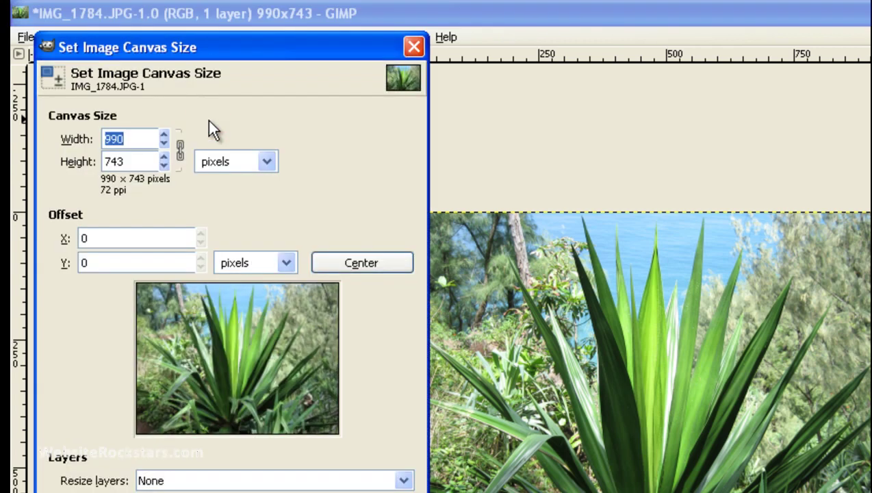
{"action": "left_click", "coordinate": [182, 146]}
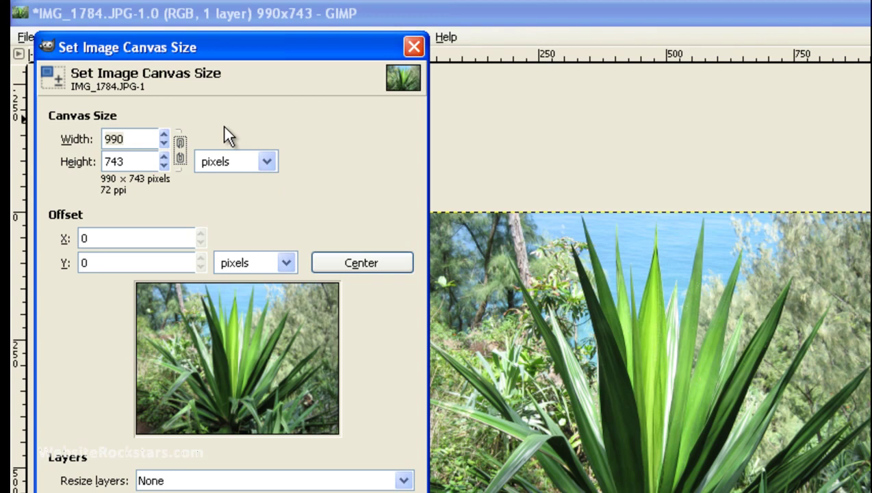
{"action": "double_click", "coordinate": [129, 161]}
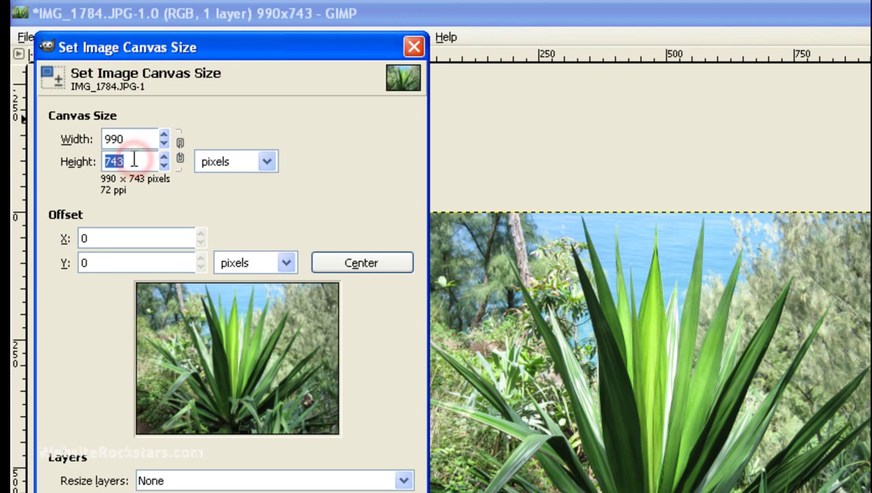
{"action": "type", "text": "150"}
{"action": "left_click", "coordinate": [137, 141]}
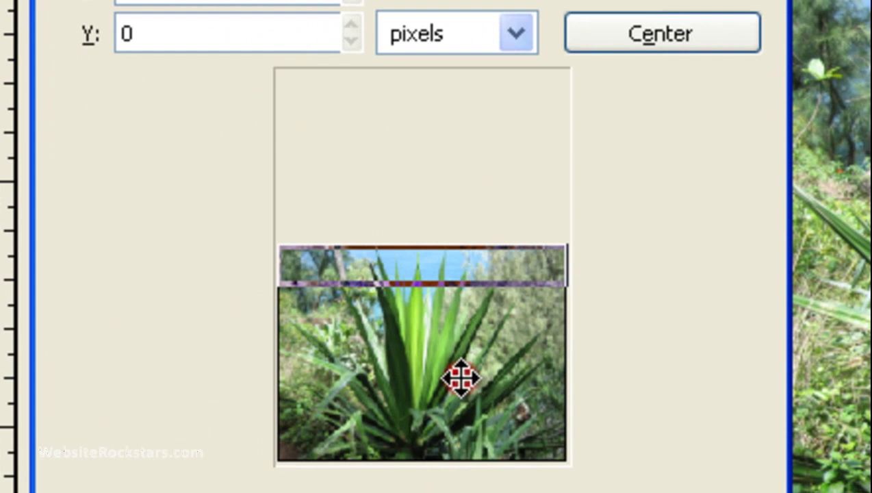
{"action": "left_click_drag", "start_coordinate": [460, 377], "coordinate": [460, 352]}
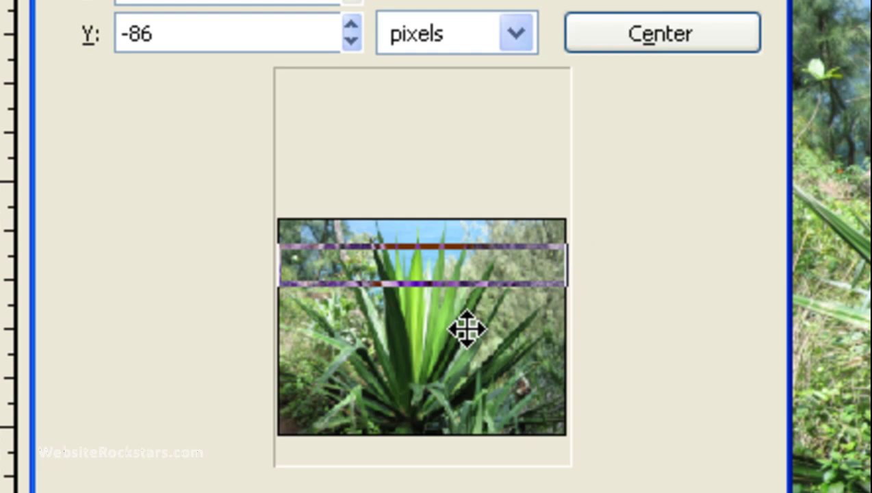
{"action": "mouse_move", "coordinate": [466, 327]}
{"action": "left_mouse_down"}
{"action": "mouse_move", "coordinate": [467, 287]}
{"action": "mouse_move", "coordinate": [467, 327]}
{"action": "left_mouse_up"}
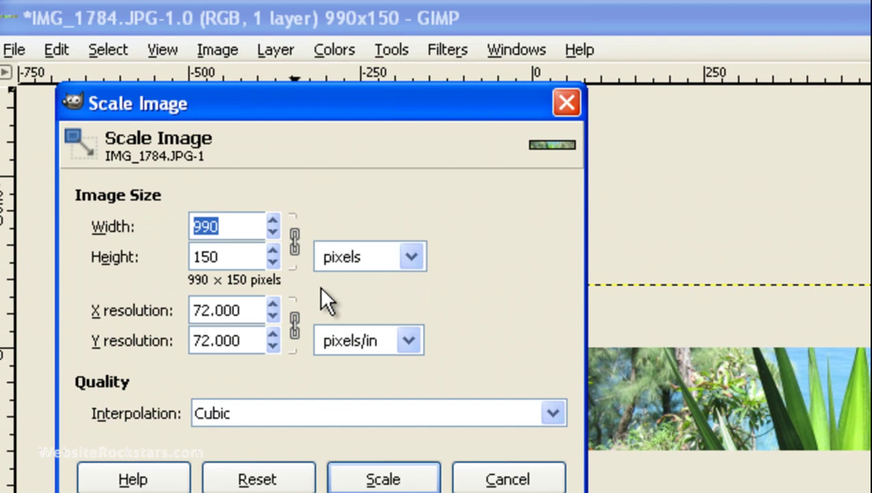
{"action": "left_click", "coordinate": [482, 479]}
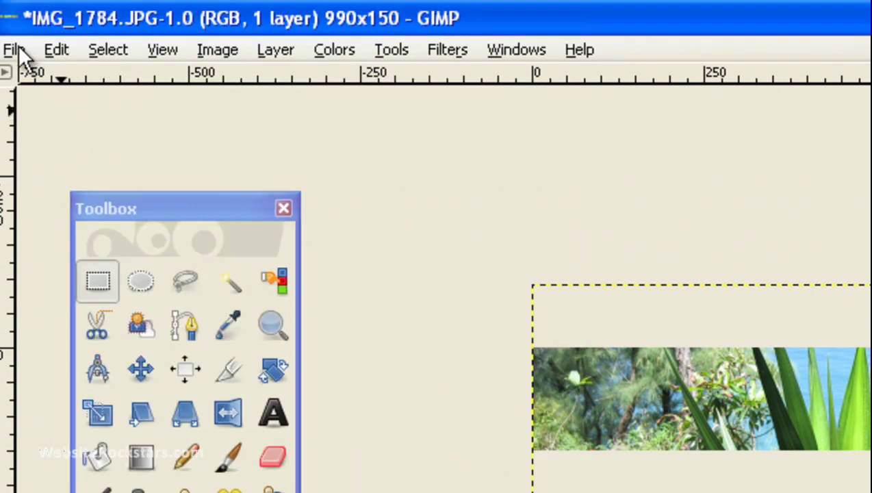
- Save a copy of the cropped image as one.JPG in the Desktop folder, accepting the export that flattens it
{"action": "left_click", "coordinate": [13, 48]}
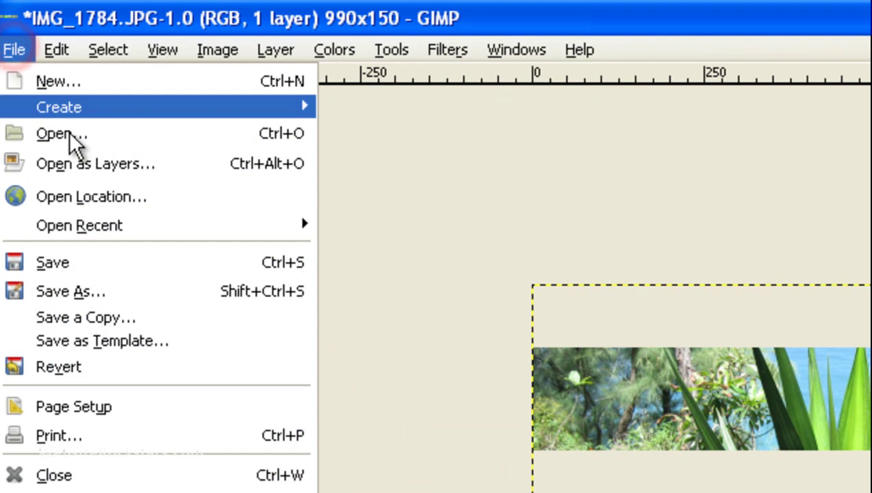
{"action": "left_click", "coordinate": [123, 295]}
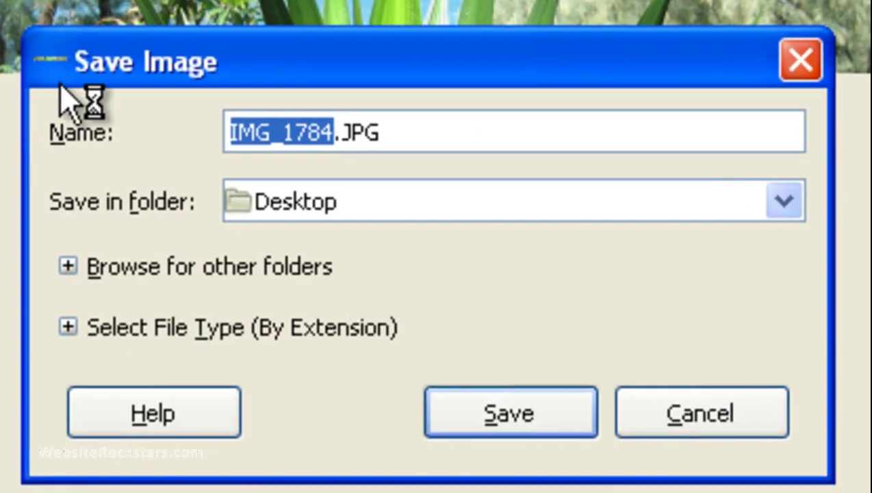
{"action": "type", "text": "one"}
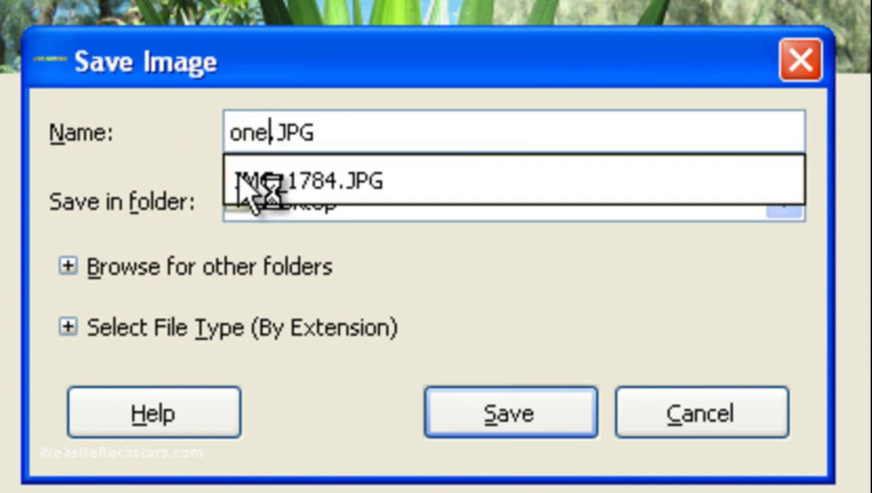
{"action": "left_click", "coordinate": [531, 396]}
{"action": "left_click", "coordinate": [531, 397]}
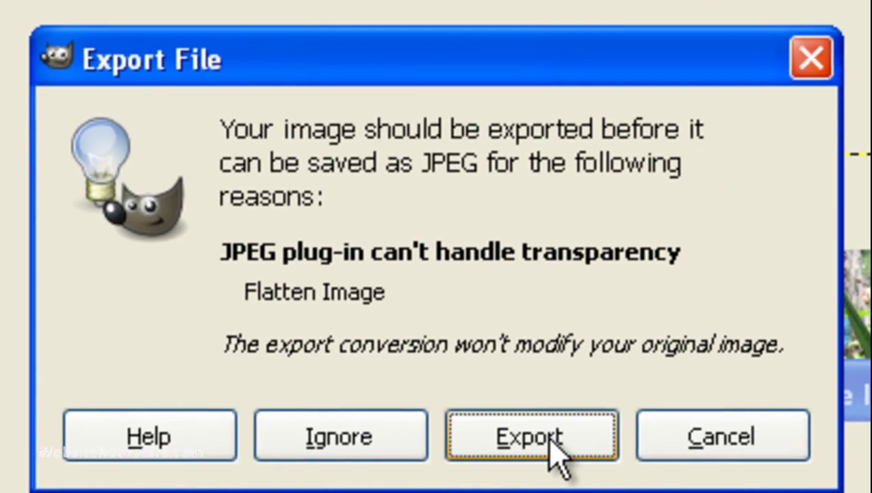
{"action": "left_click", "coordinate": [544, 442]}
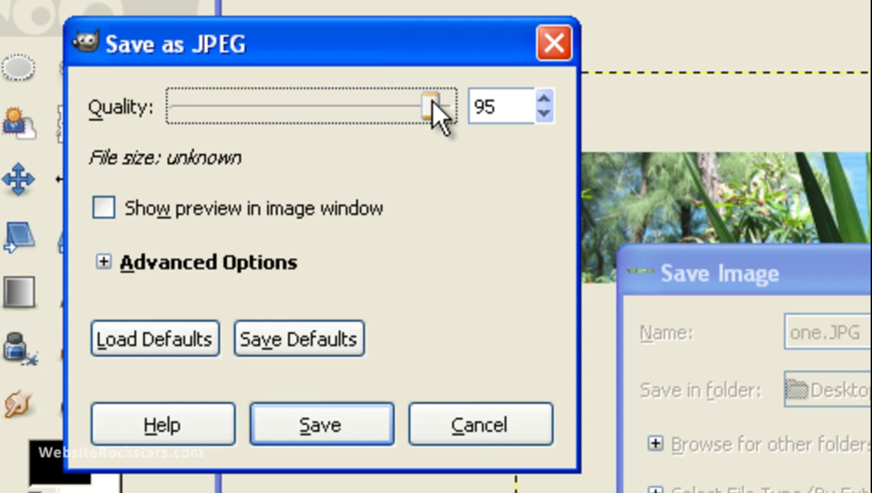
- Set the JPEG quality to 75 and finish saving the file
{"action": "left_click", "coordinate": [432, 104]}
{"action": "left_click_drag", "start_coordinate": [432, 104], "coordinate": [380, 104]}
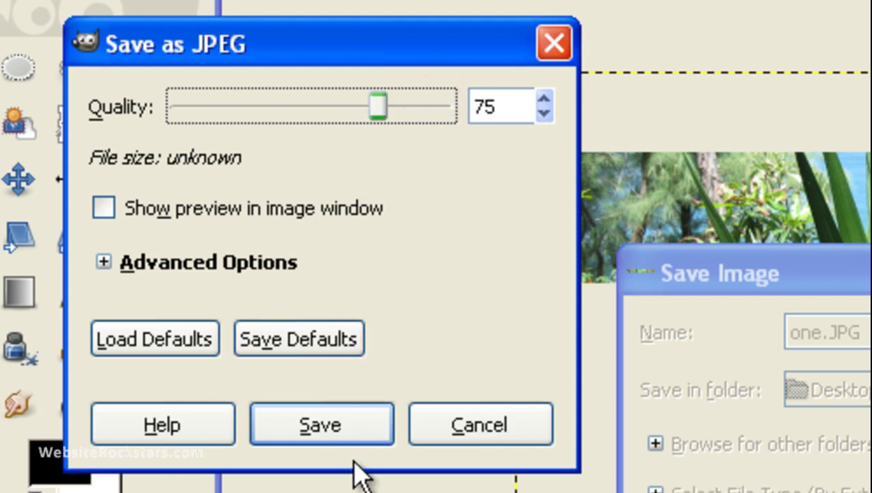
{"action": "left_click", "coordinate": [346, 422]}
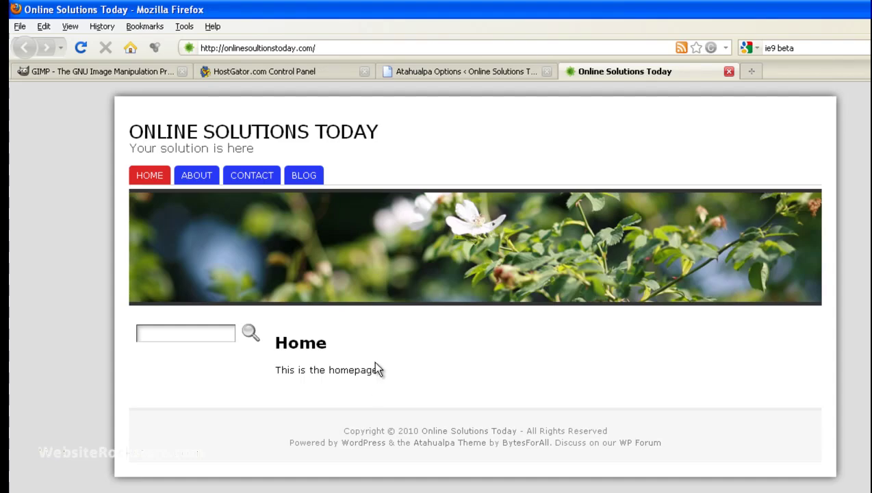
- From the HostGator control panel in Firefox, open File Manager and go to public_html/wp-content/themes/atahualpa/images/header
{"action": "left_click", "coordinate": [297, 73]}
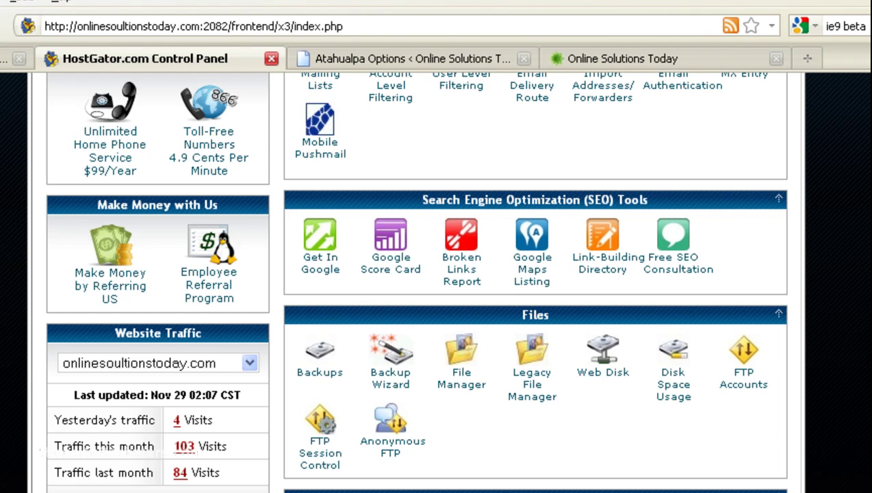
{"action": "left_click", "coordinate": [464, 367]}
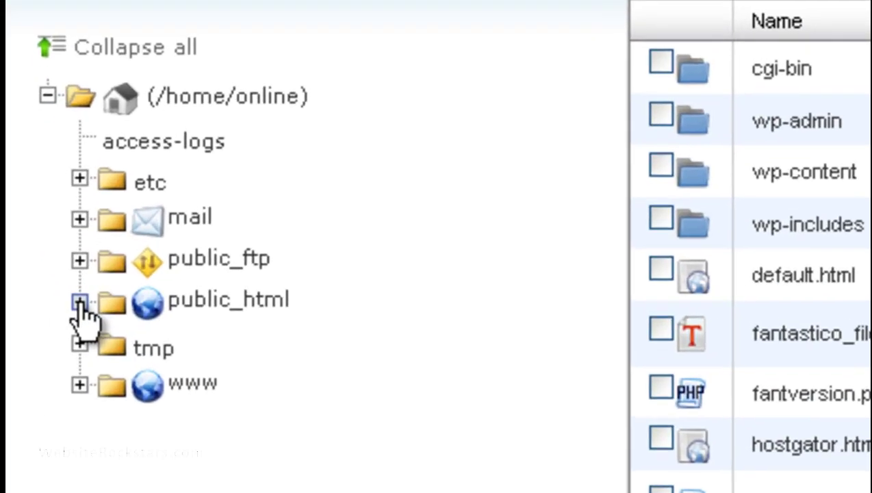
{"action": "left_click", "coordinate": [79, 302]}
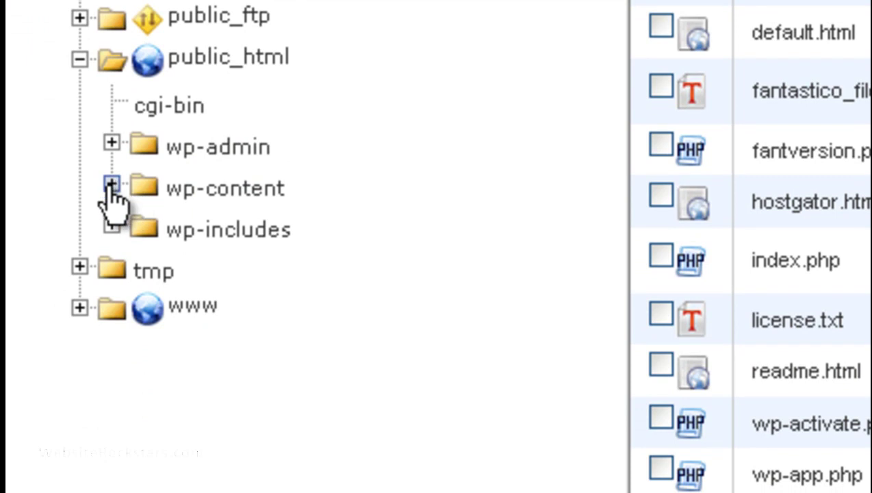
{"action": "left_click", "coordinate": [111, 184]}
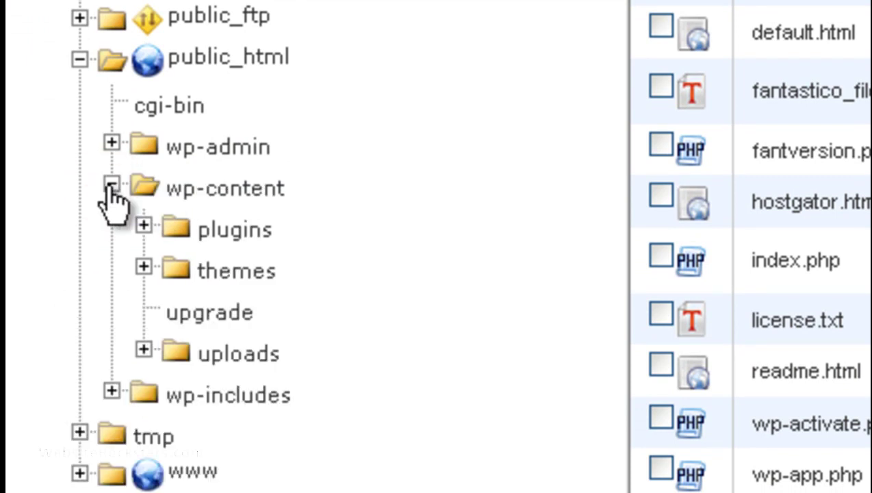
{"action": "left_click", "coordinate": [143, 267]}
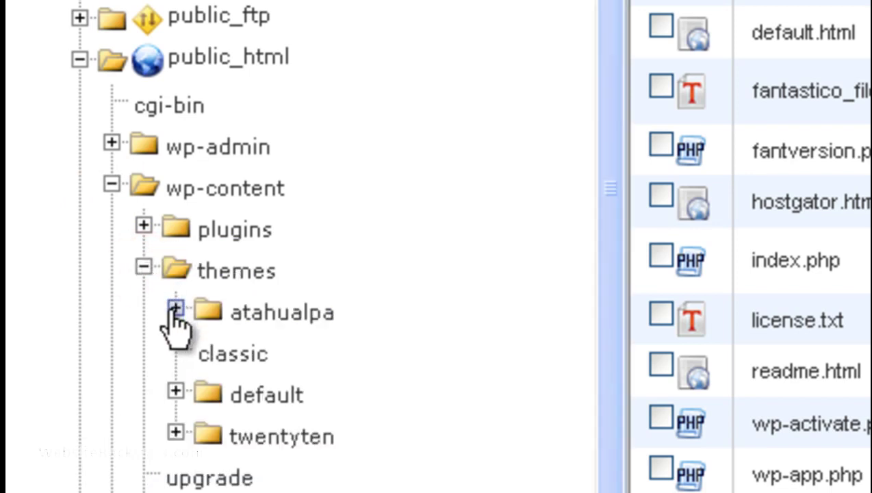
{"action": "left_click", "coordinate": [174, 309]}
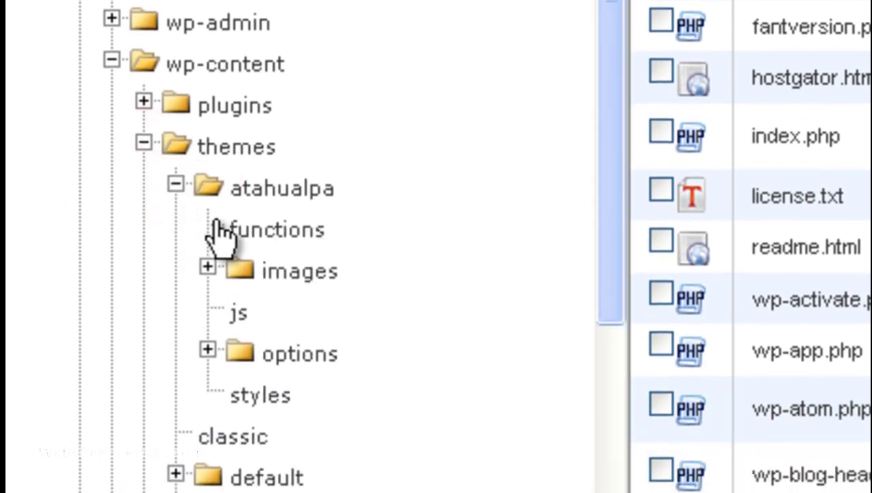
{"action": "left_click", "coordinate": [207, 268]}
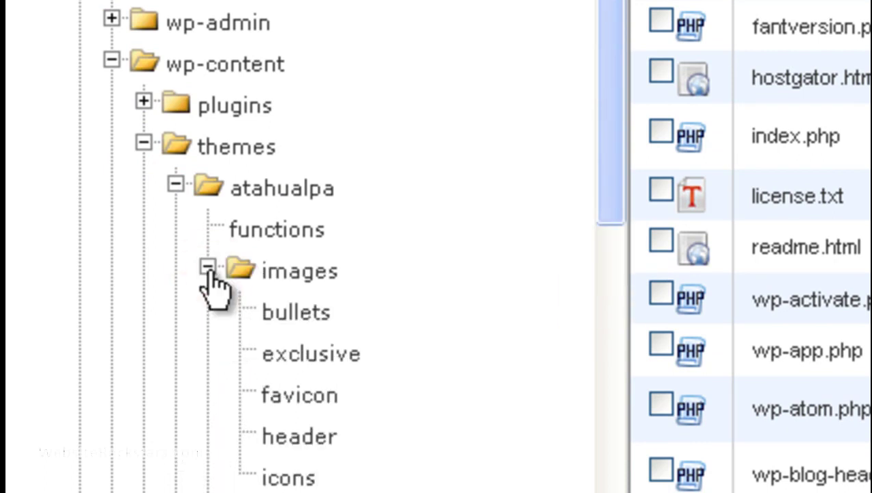
{"action": "left_click", "coordinate": [319, 429]}
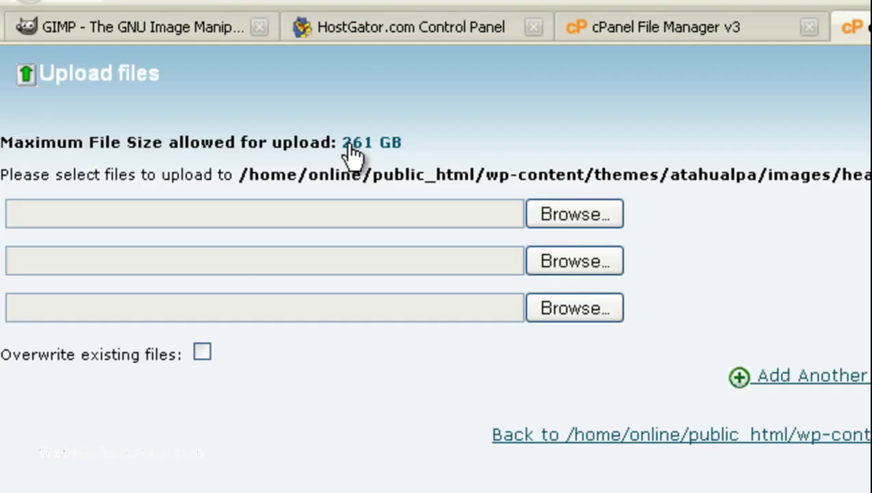
- Upload one.JPG from the Desktop into the header folder, and reload both the file list and the site's homepage
{"action": "left_click", "coordinate": [551, 212]}
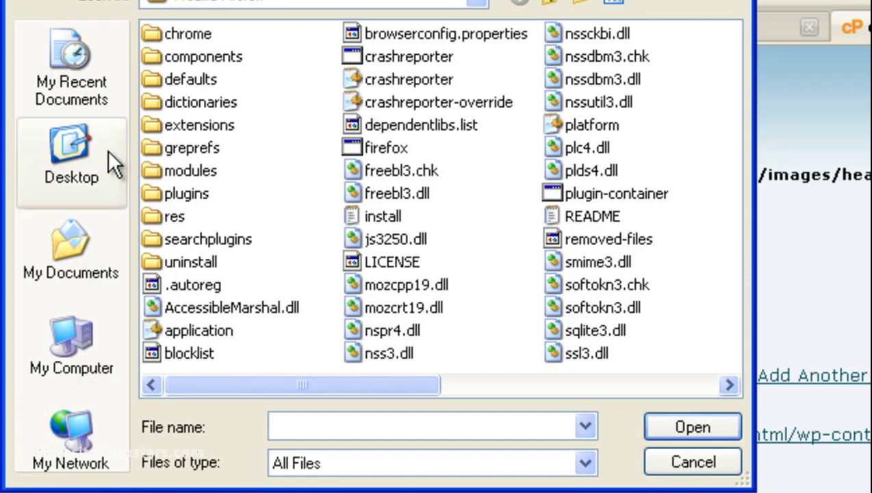
{"action": "left_click", "coordinate": [107, 159]}
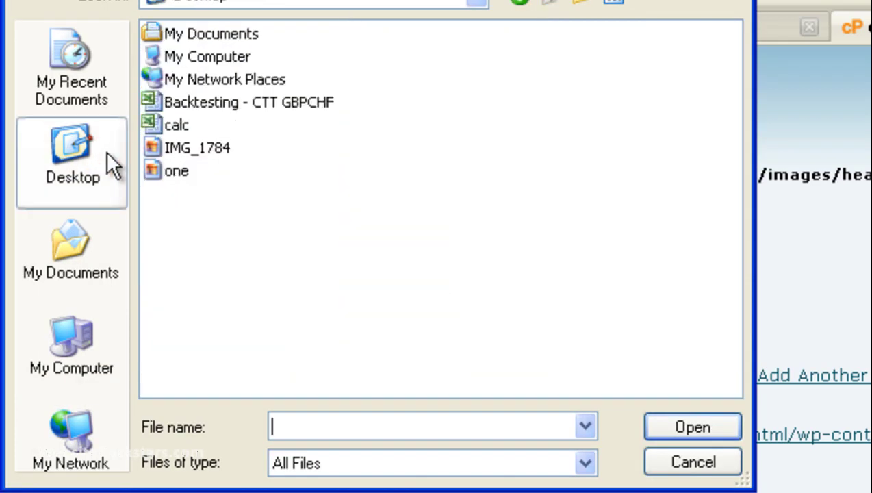
{"action": "double_click", "coordinate": [156, 170]}
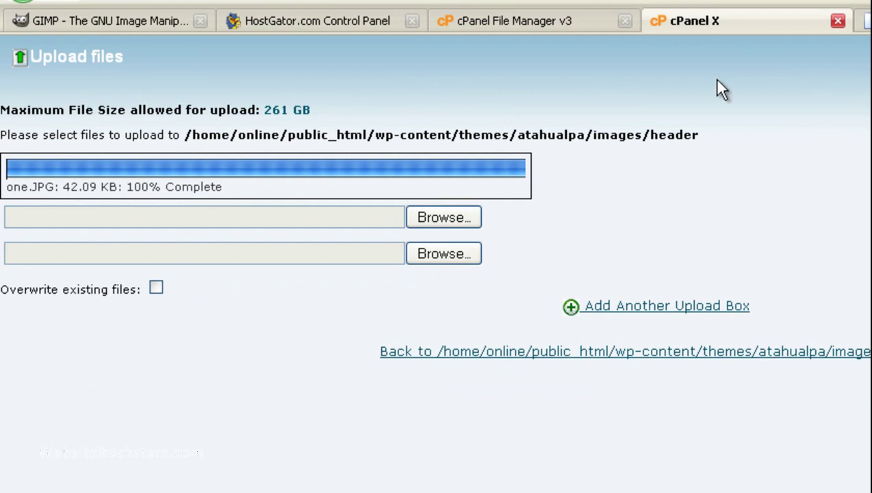
{"action": "left_click", "coordinate": [837, 22]}
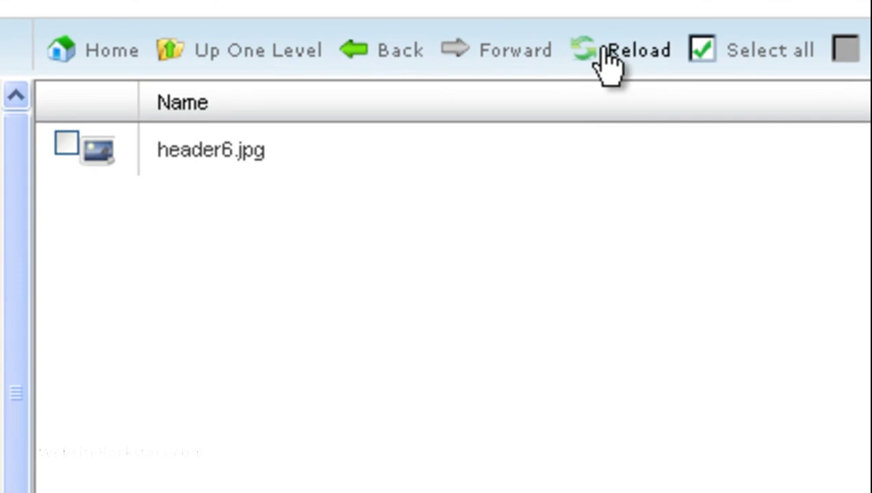
{"action": "left_click", "coordinate": [611, 61]}
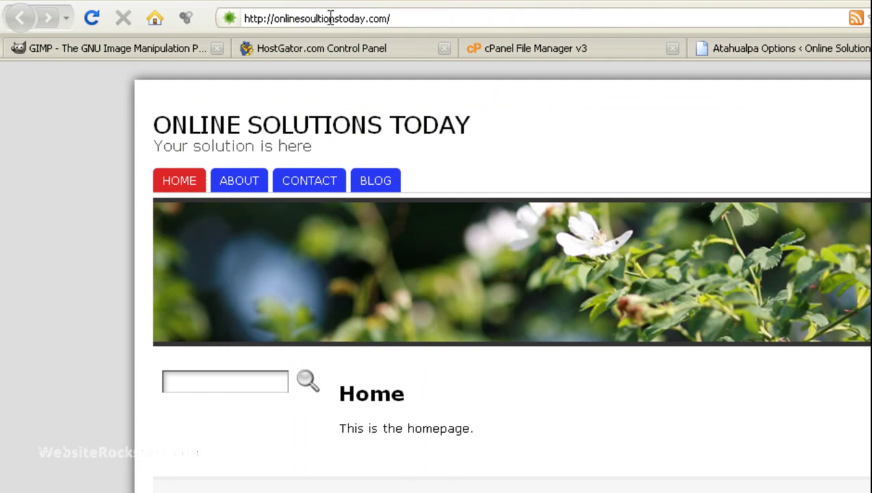
{"action": "left_click", "coordinate": [85, 19]}
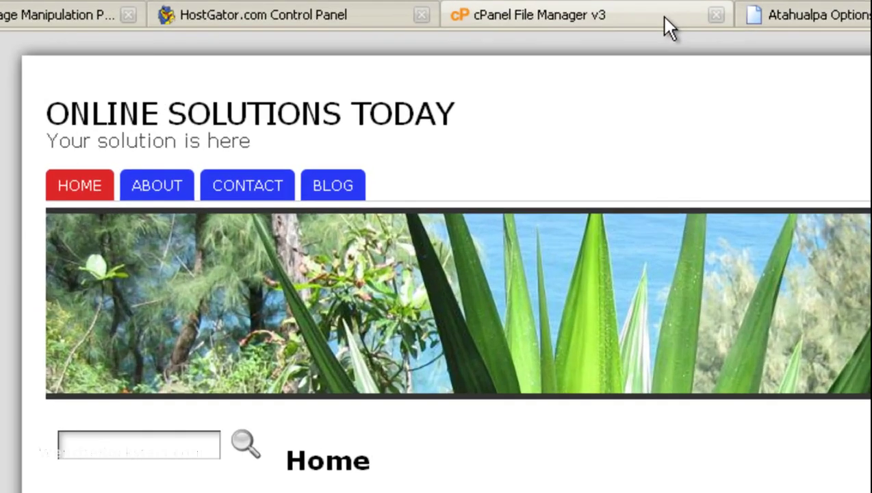
- Delete header6.jpg from the theme's header folder in File Manager
{"action": "left_click", "coordinate": [647, 55]}
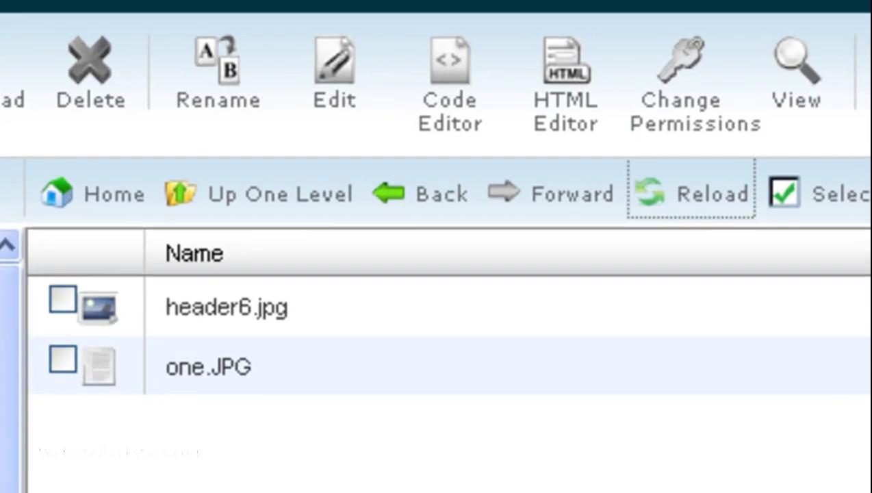
{"action": "left_click", "coordinate": [63, 299]}
{"action": "left_click", "coordinate": [90, 100]}
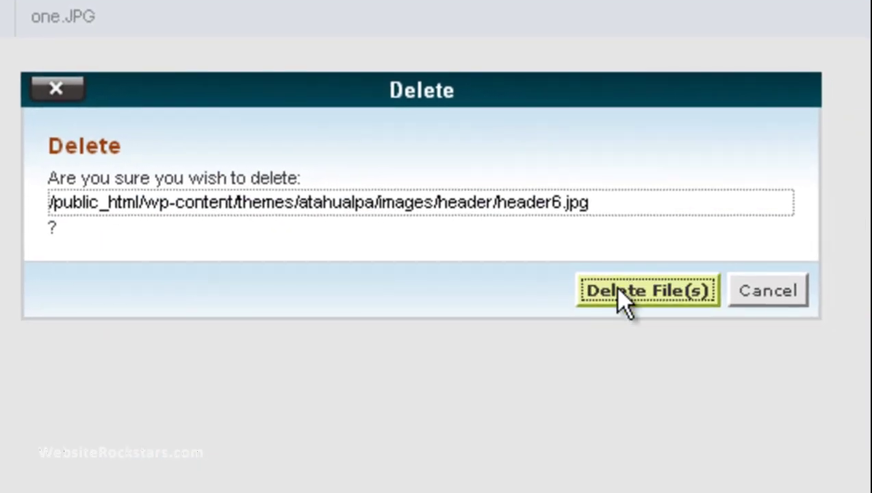
{"action": "left_click", "coordinate": [618, 291]}
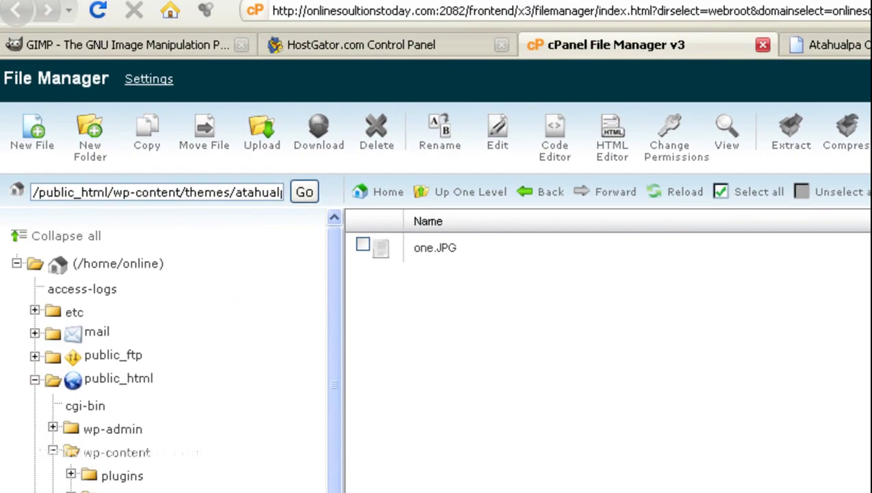
- Reload the site's homepage several times to check its header image, comparing it with the header folder's contents
{"action": "key", "text": "ctrl+Tab"}
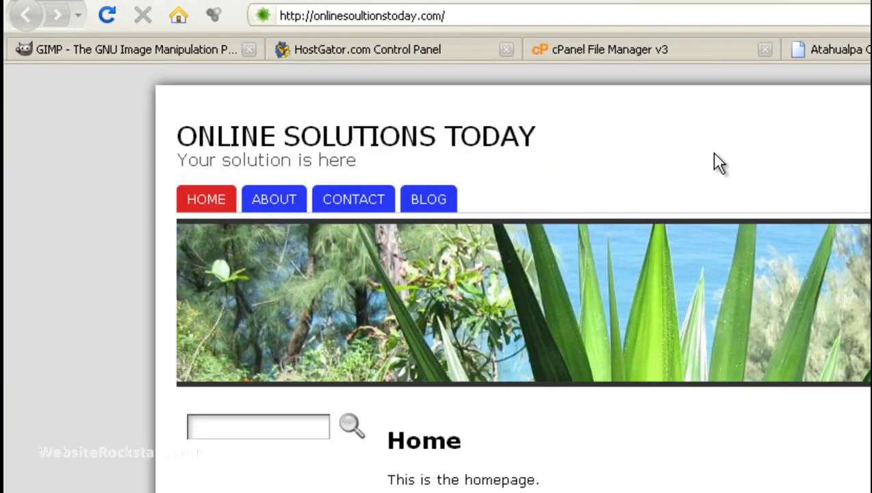
{"action": "left_click", "coordinate": [107, 16]}
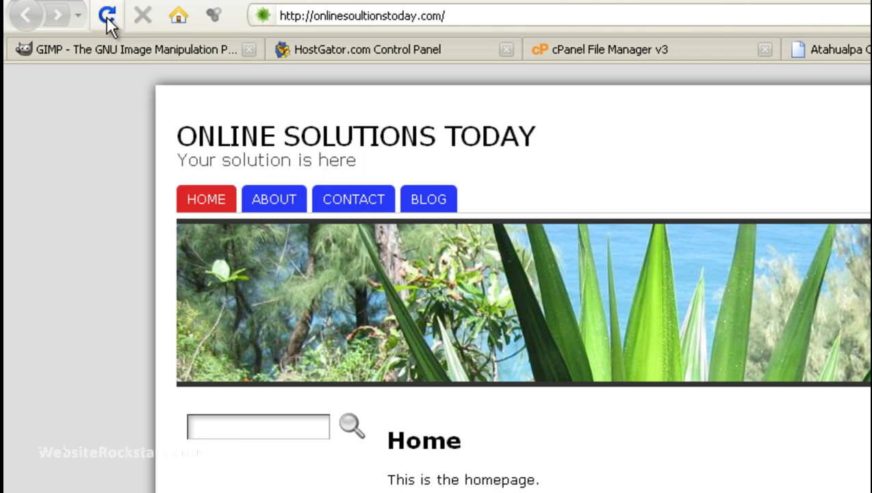
{"action": "left_click", "coordinate": [106, 18]}
{"action": "left_click", "coordinate": [107, 18]}
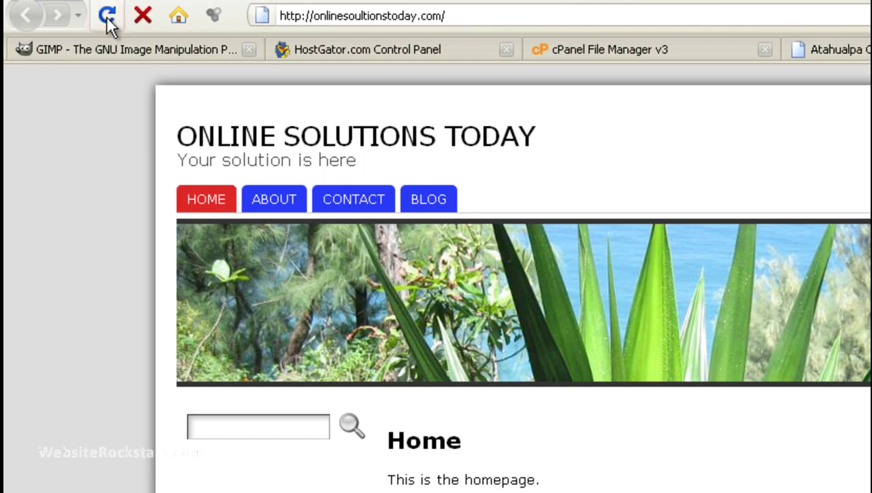
{"action": "left_click", "coordinate": [655, 55]}
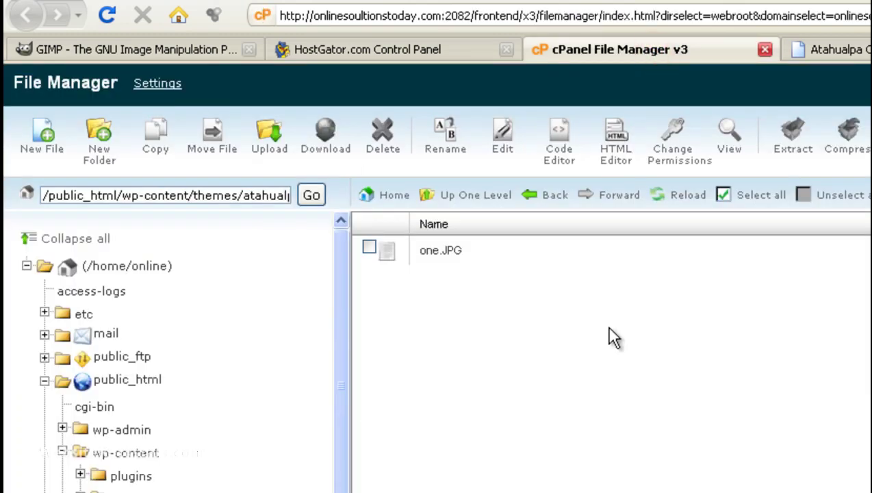
{"action": "key", "text": "ctrl+Tab"}
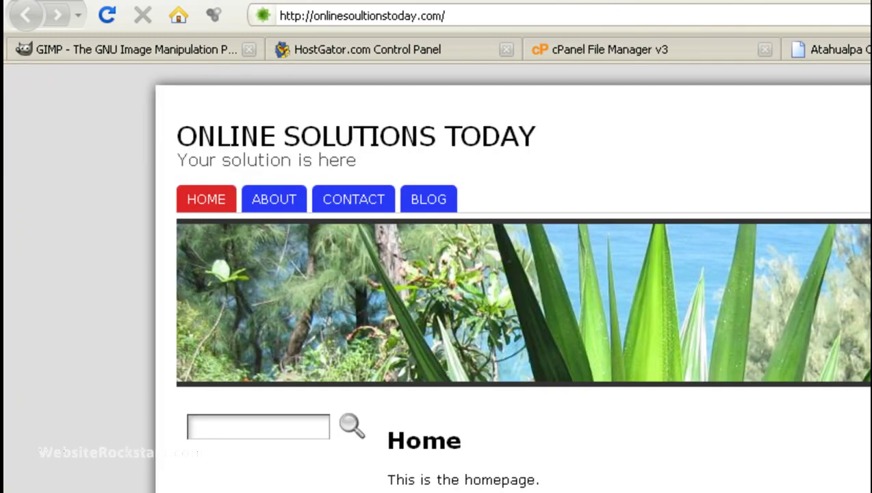